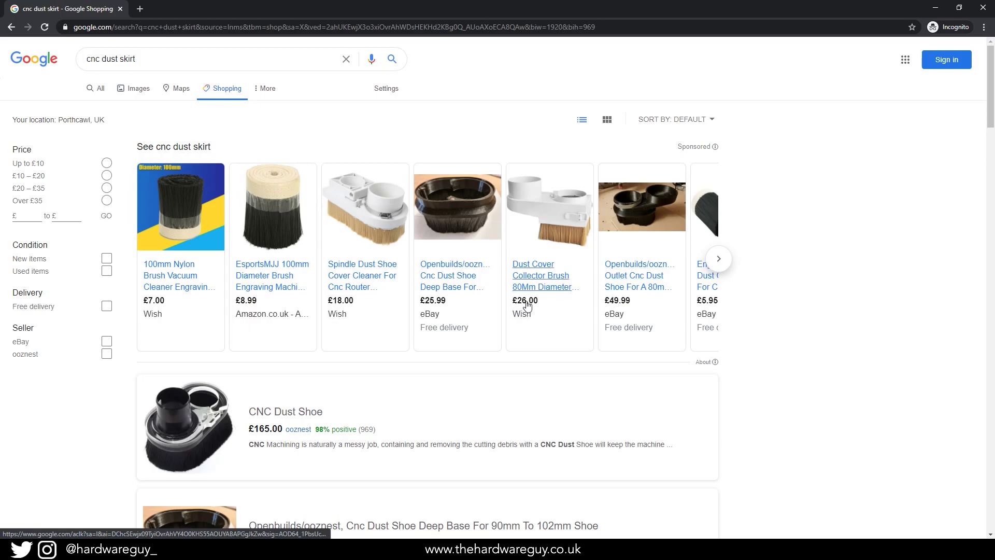
Step: Scroll to the 70mm/100mm brush engraving machine dust shoe cover listing and open its eBay product page
scroll(812, 309, "down", 4)
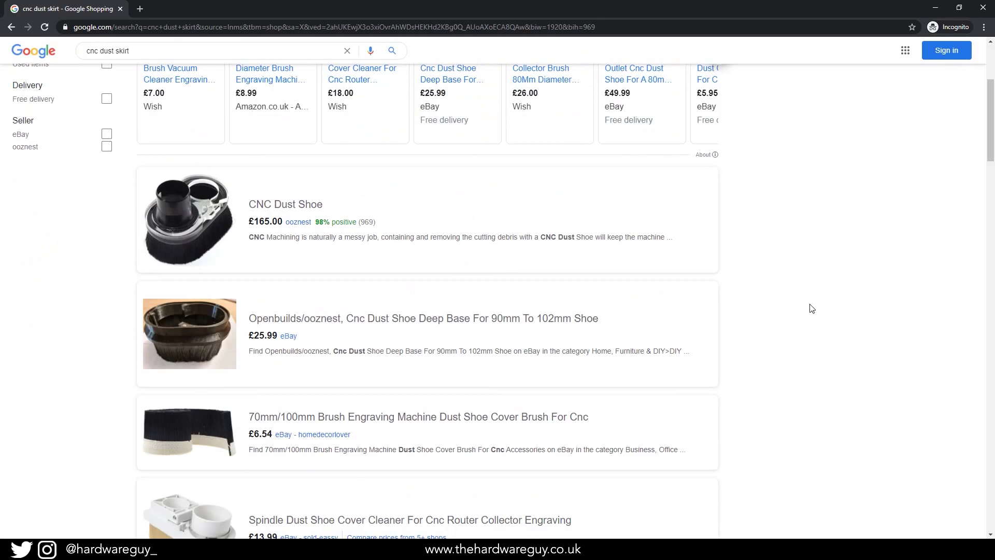
scroll(783, 308, "down", 1)
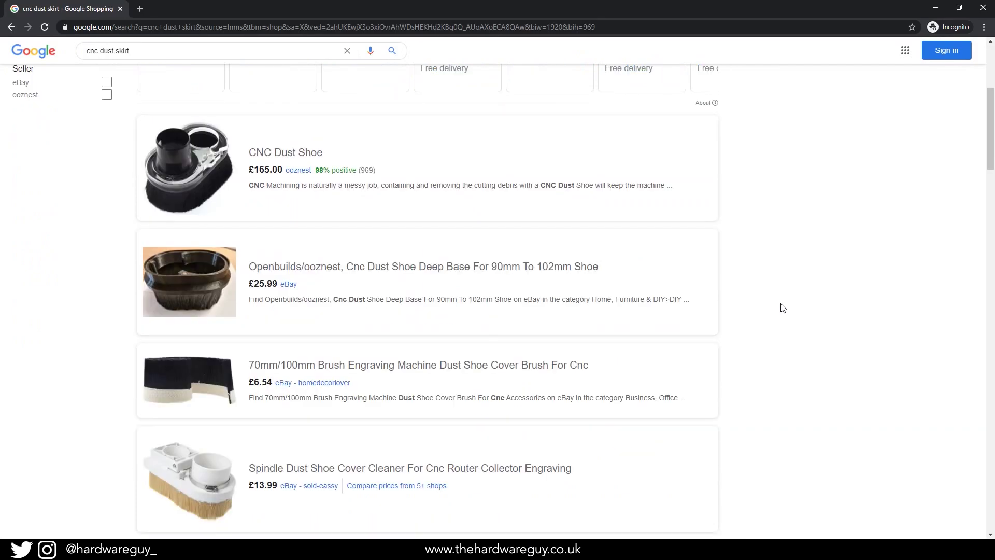
left_click(401, 369)
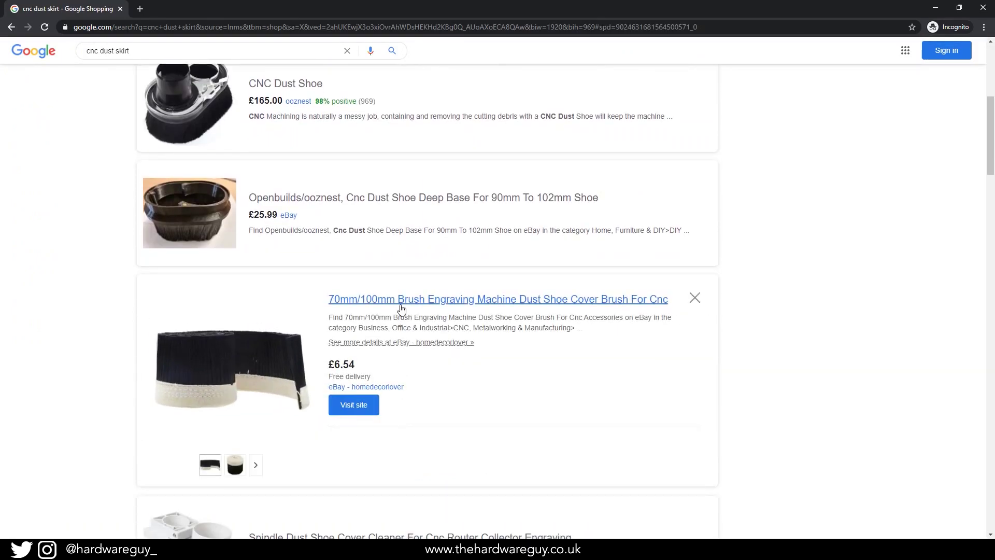
left_click(401, 306)
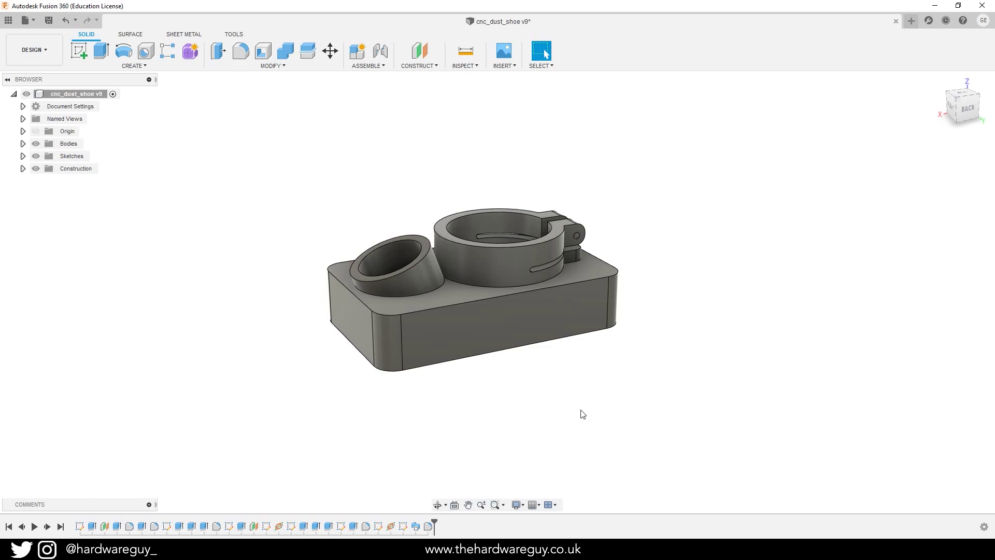
mouse_move(643, 381)
middle_mouse_down("shift")
mouse_move(624, 404)
mouse_move(629, 385)
middle_mouse_up("shift")
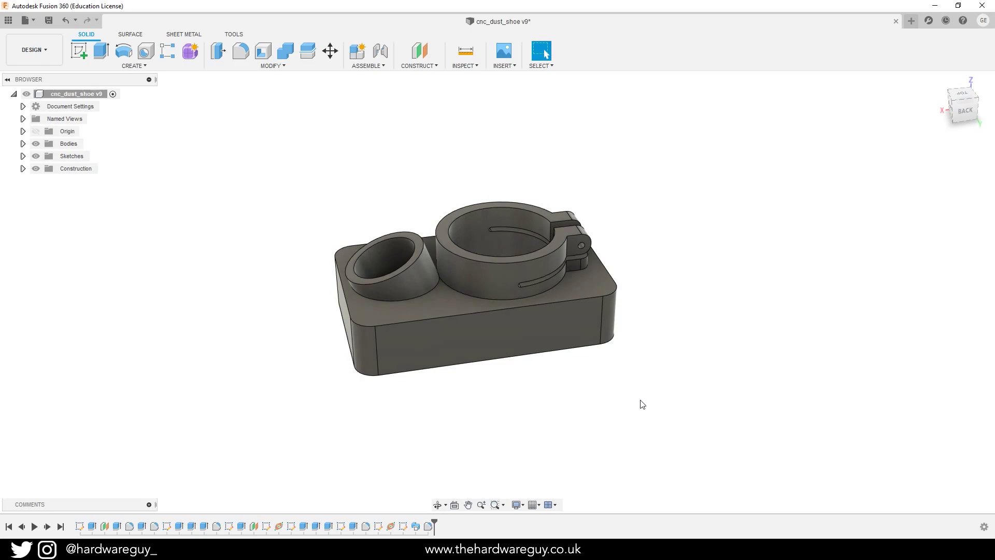
scroll(535, 279, "up", 3)
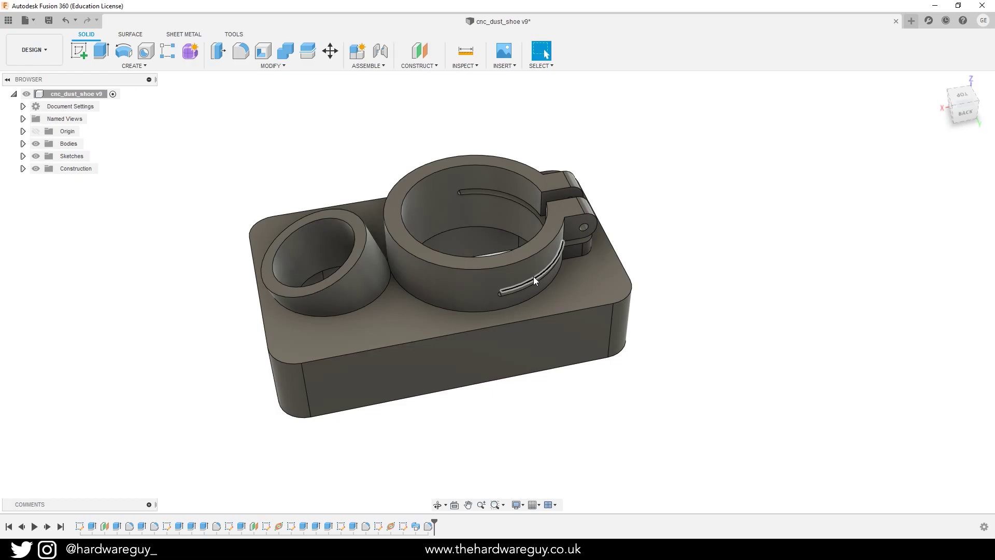
middle_click_drag(534, 276, 514, 263, "shift")
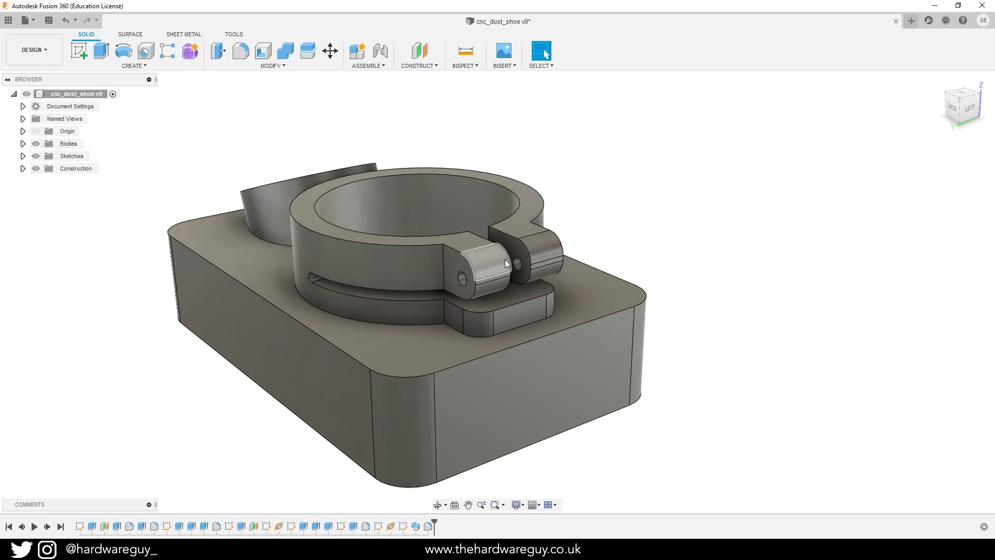
mouse_move(595, 251)
middle_mouse_down("shift")
mouse_move(613, 232)
mouse_move(584, 237)
middle_mouse_up("shift")
scroll(265, 235, "up", 5)
middle_click_drag(188, 220, 459, 306)
scroll(500, 265, "up", 3)
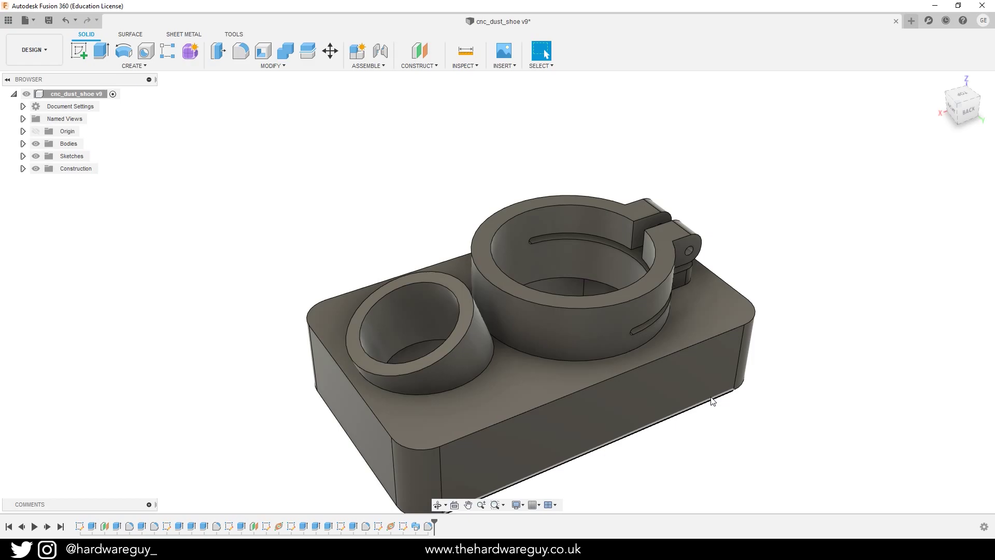
middle_click_drag(712, 400, 744, 291, "shift")
scroll(729, 321, "up", 3)
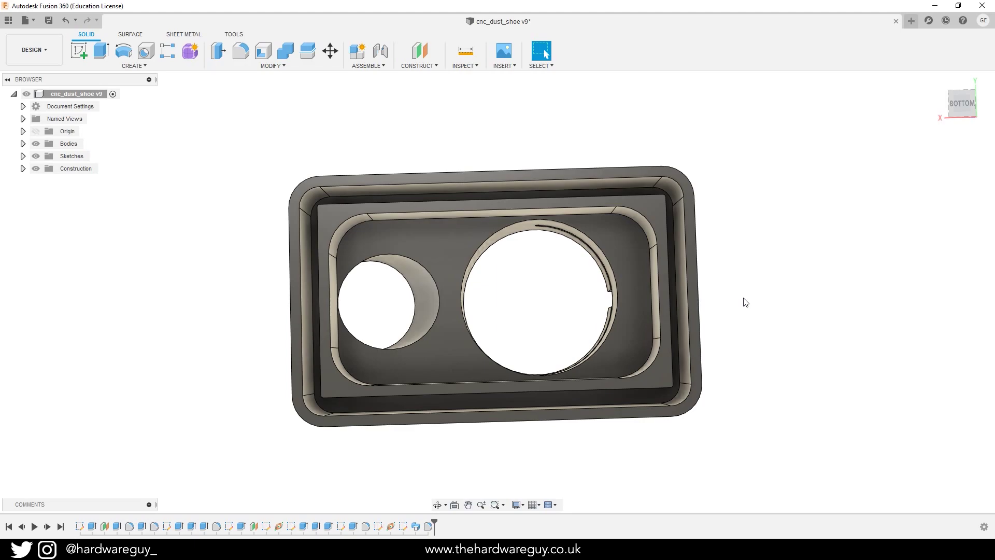
Step: Open the Change Parameters table and arrange it beside the dust shoe model
middle_click_drag(746, 302, 445, 139, "shift")
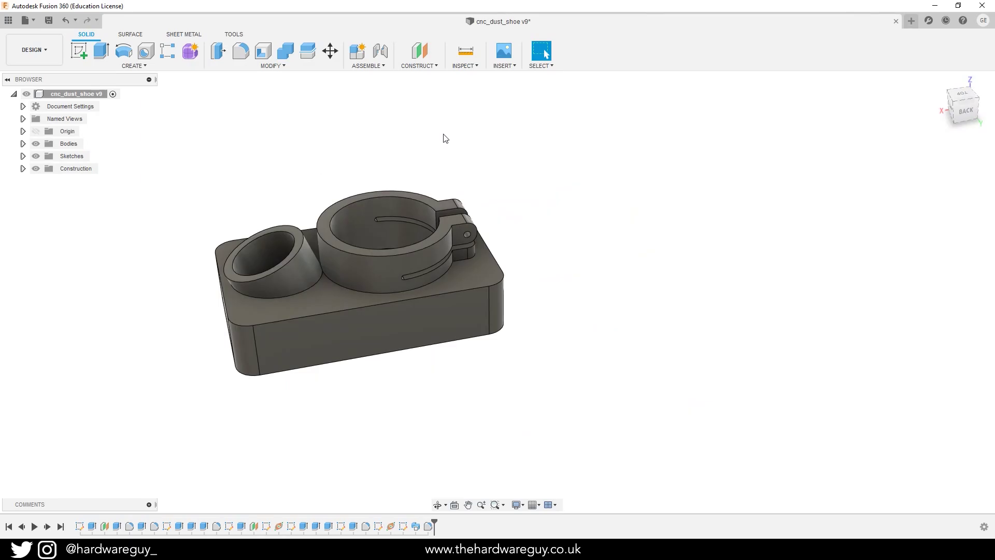
left_click(283, 66)
left_click(258, 305)
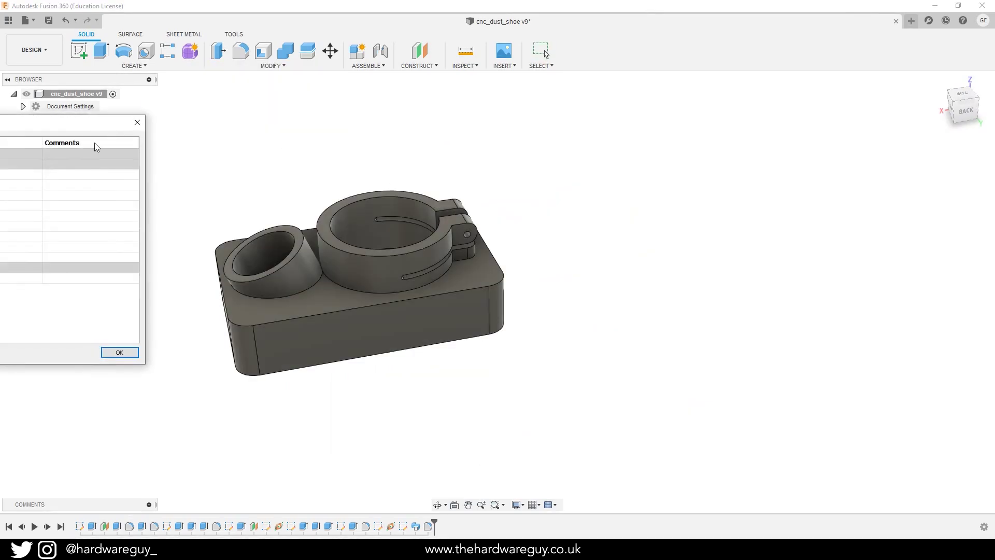
left_click_drag(844, 122, 722, 127)
left_click_drag(336, 183, 515, 183)
left_click_drag(619, 127, 646, 144)
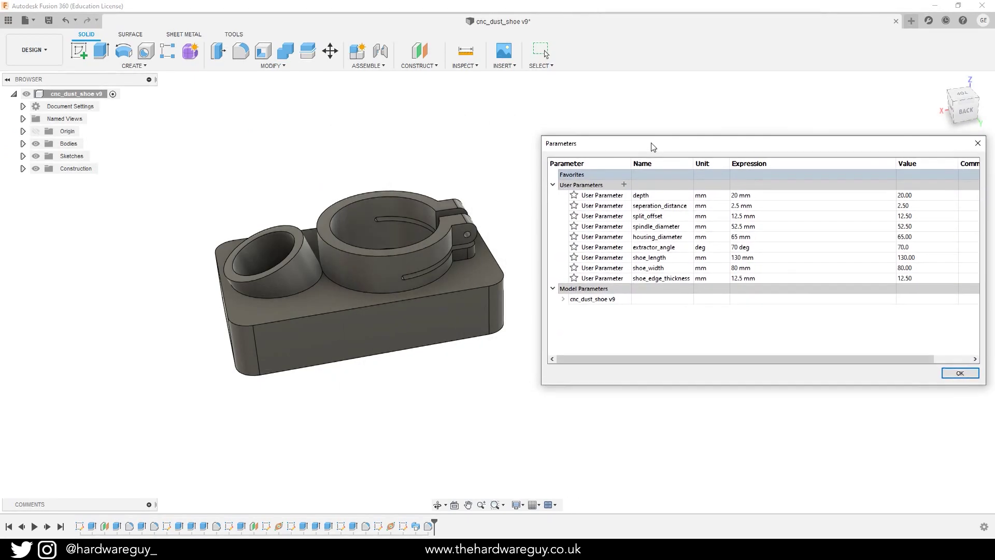
scroll(264, 269, "up", 3)
middle_click_drag(281, 244, 261, 273)
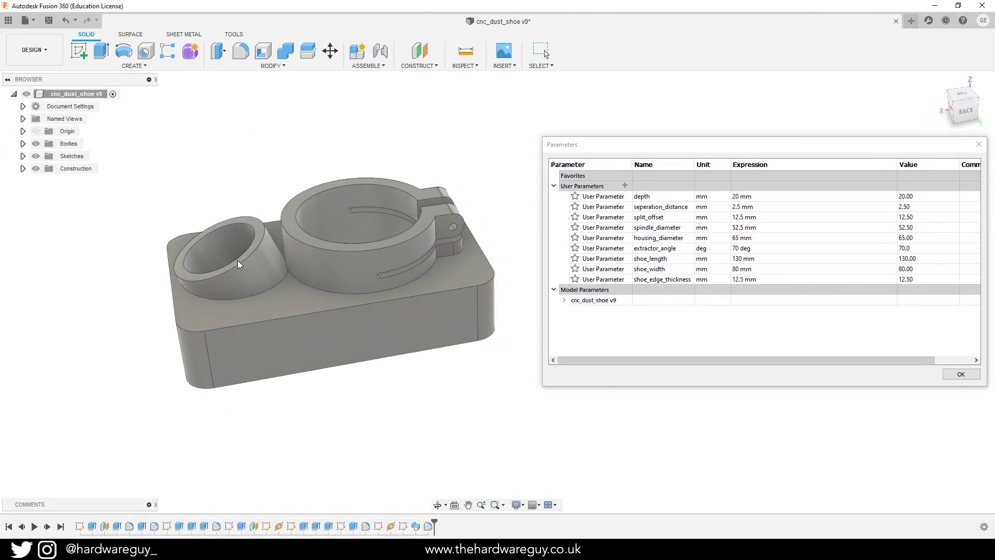
Step: Set extractor_angle to 90 deg, restore it to 70 deg, then start editing shoe_length
left_click(741, 251)
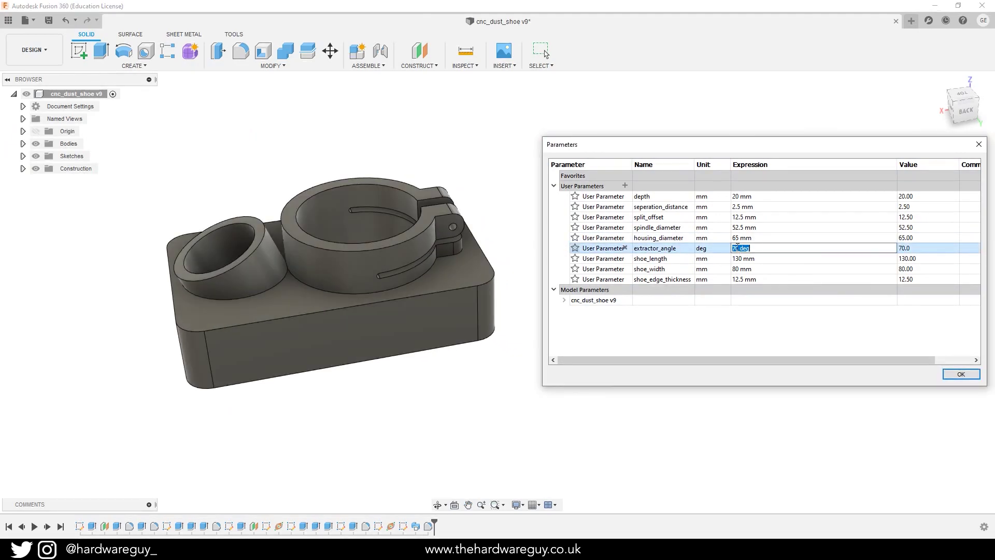
left_click(736, 248)
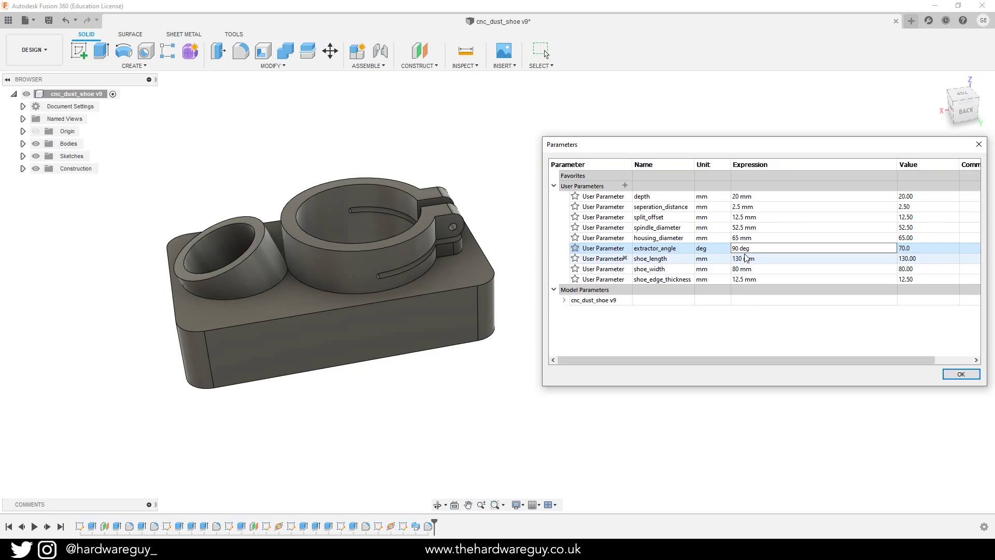
key("Return")
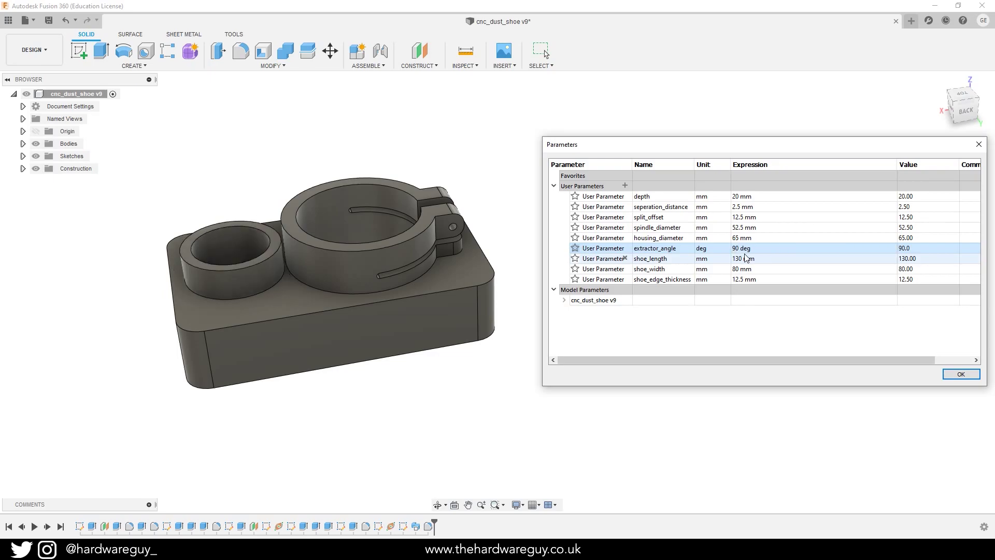
left_click(745, 251)
type("70")
key("Return")
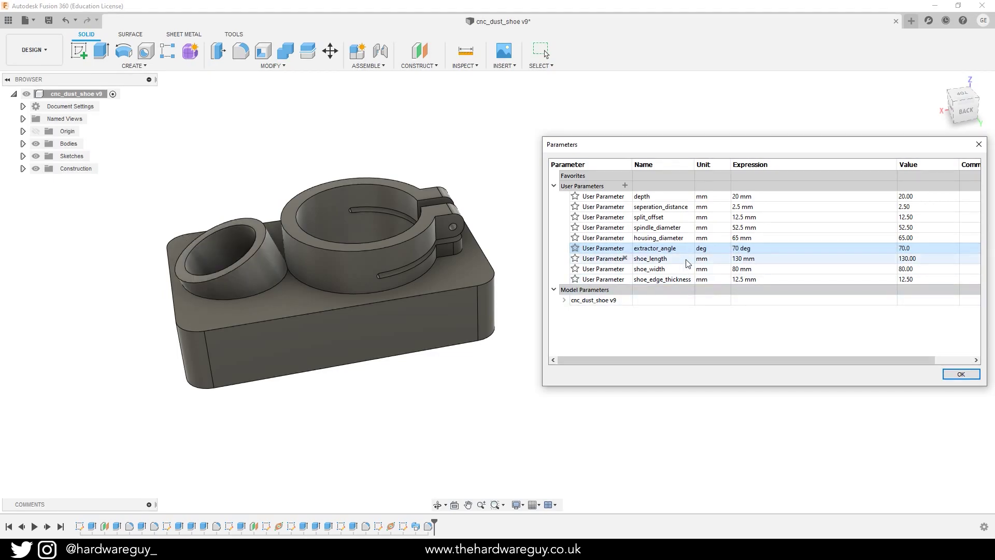
left_click(739, 259)
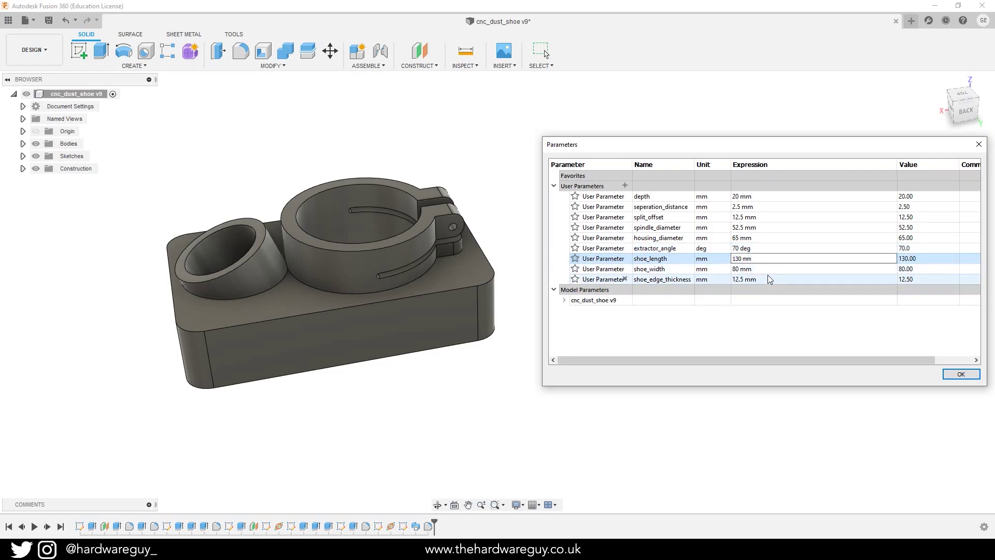
Step: Apply the 180 mm shoe_length to preview the longer base, then reopen its expression
key("Return")
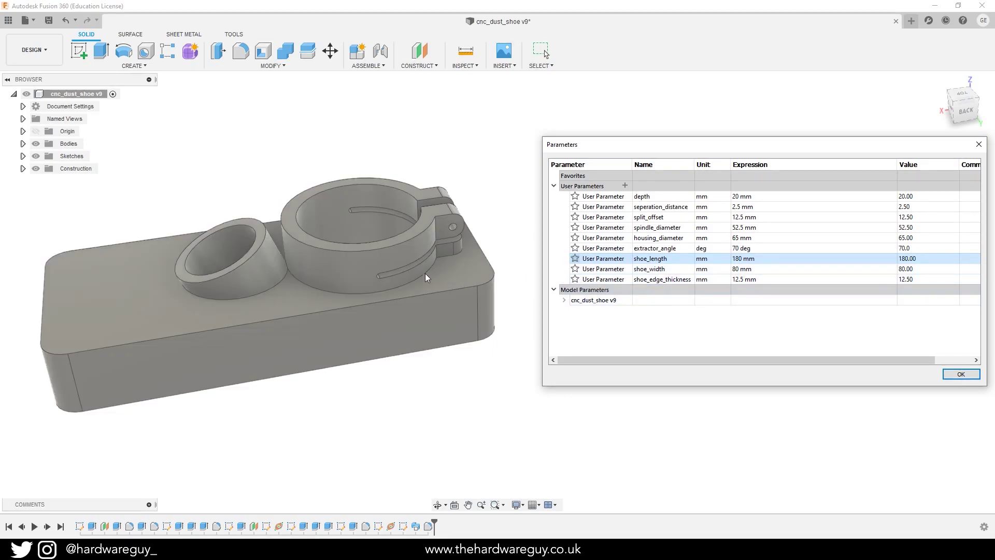
left_click(740, 259)
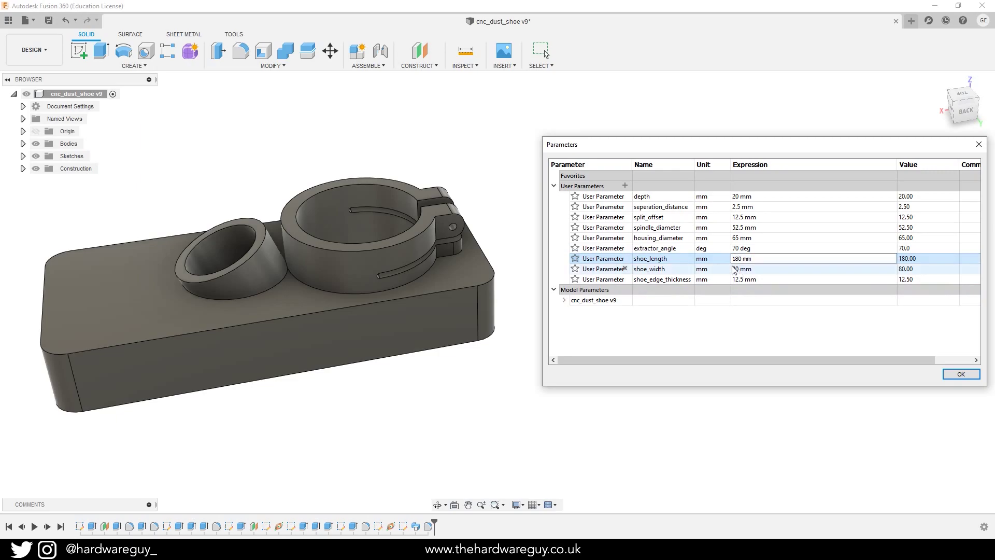